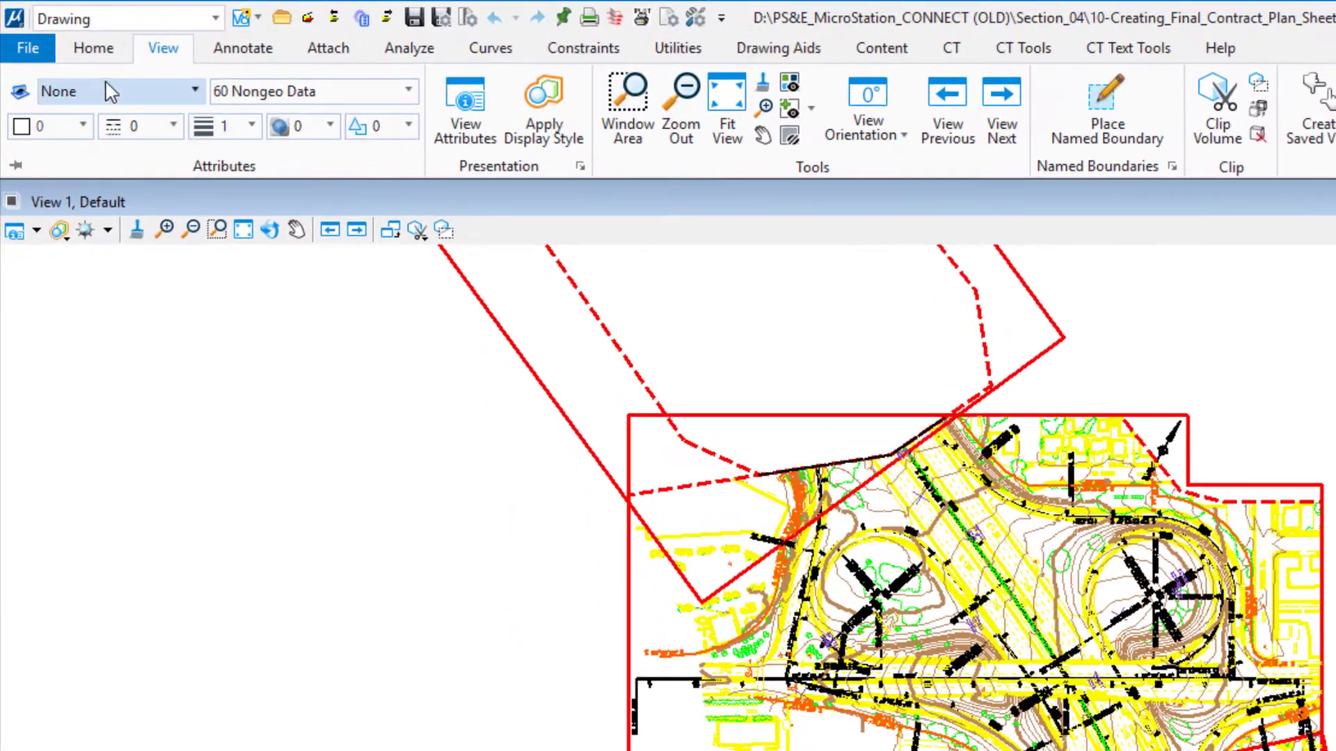
Step: Switch the ribbon to the Home tab for the drafting and attach commands
left_click(85, 54)
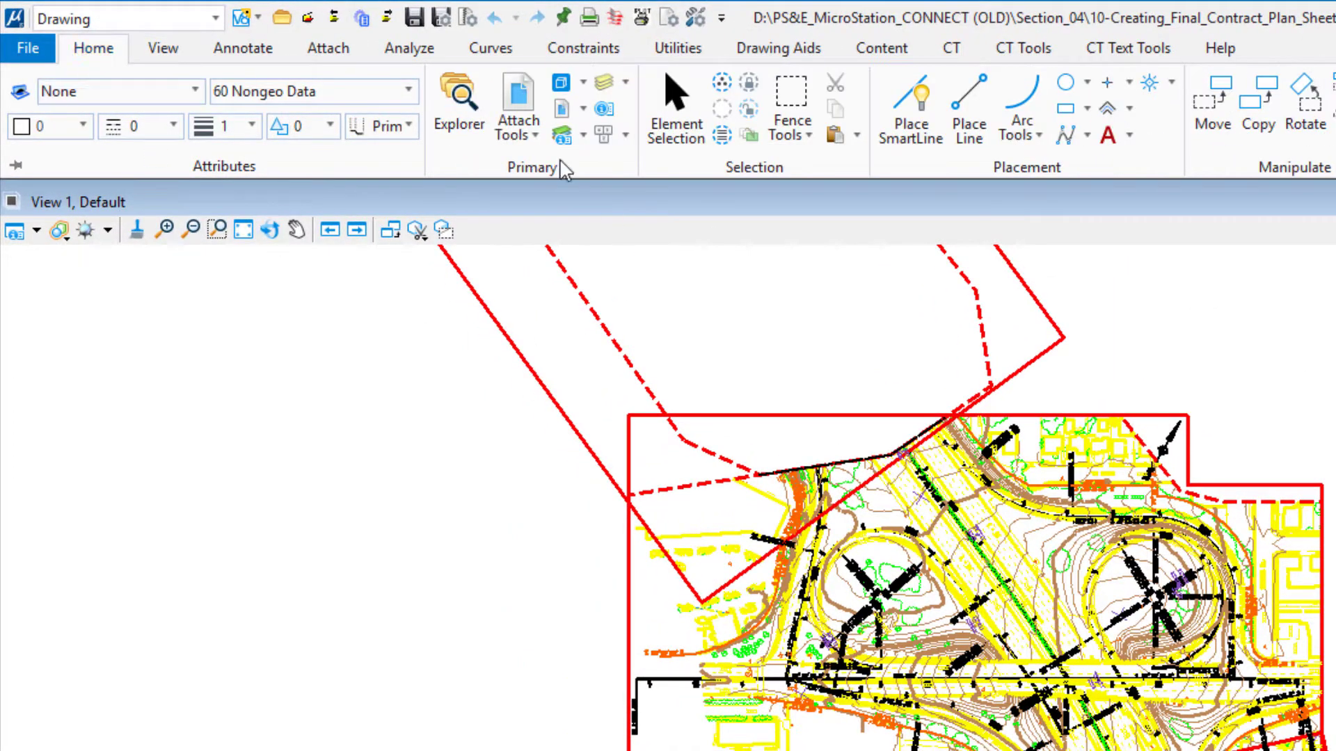
Step: From the References manager, attach BORDER_sheet_plan.dgn from the Borders folder as a new reference
left_click(518, 121)
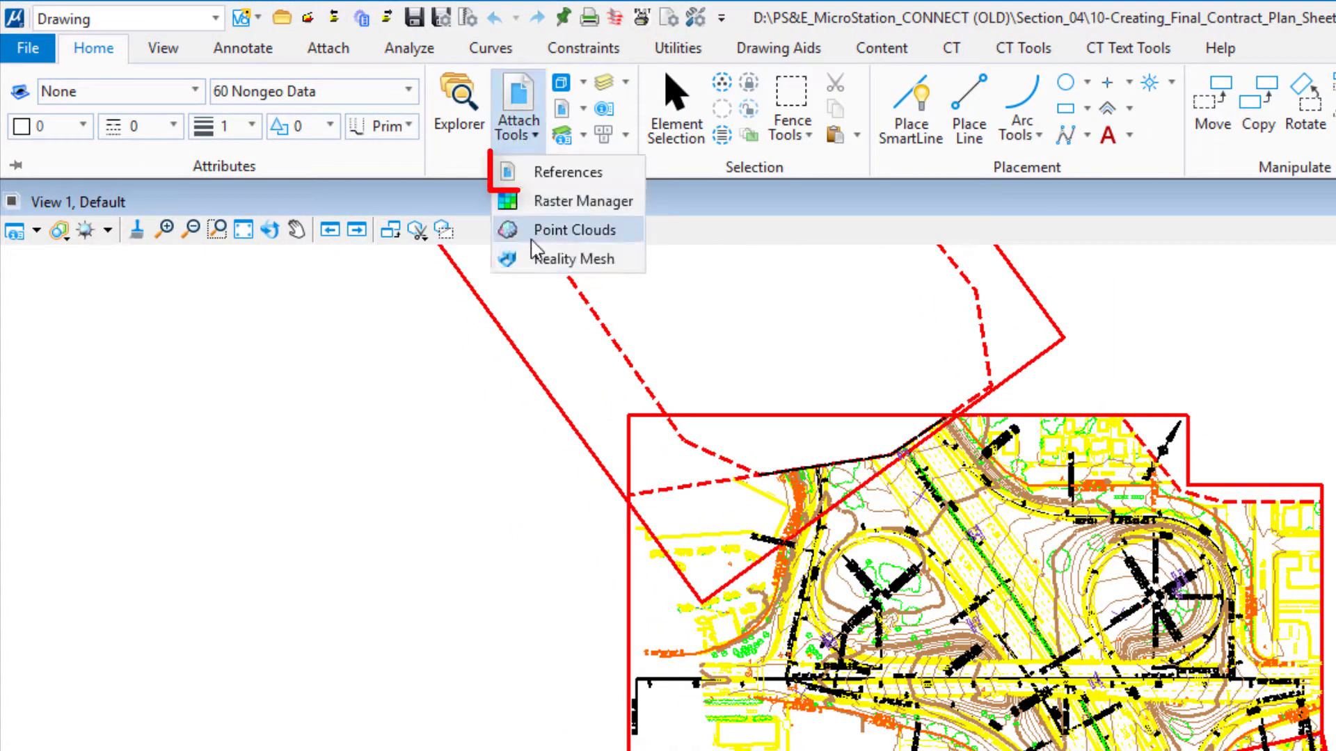
left_click(560, 182)
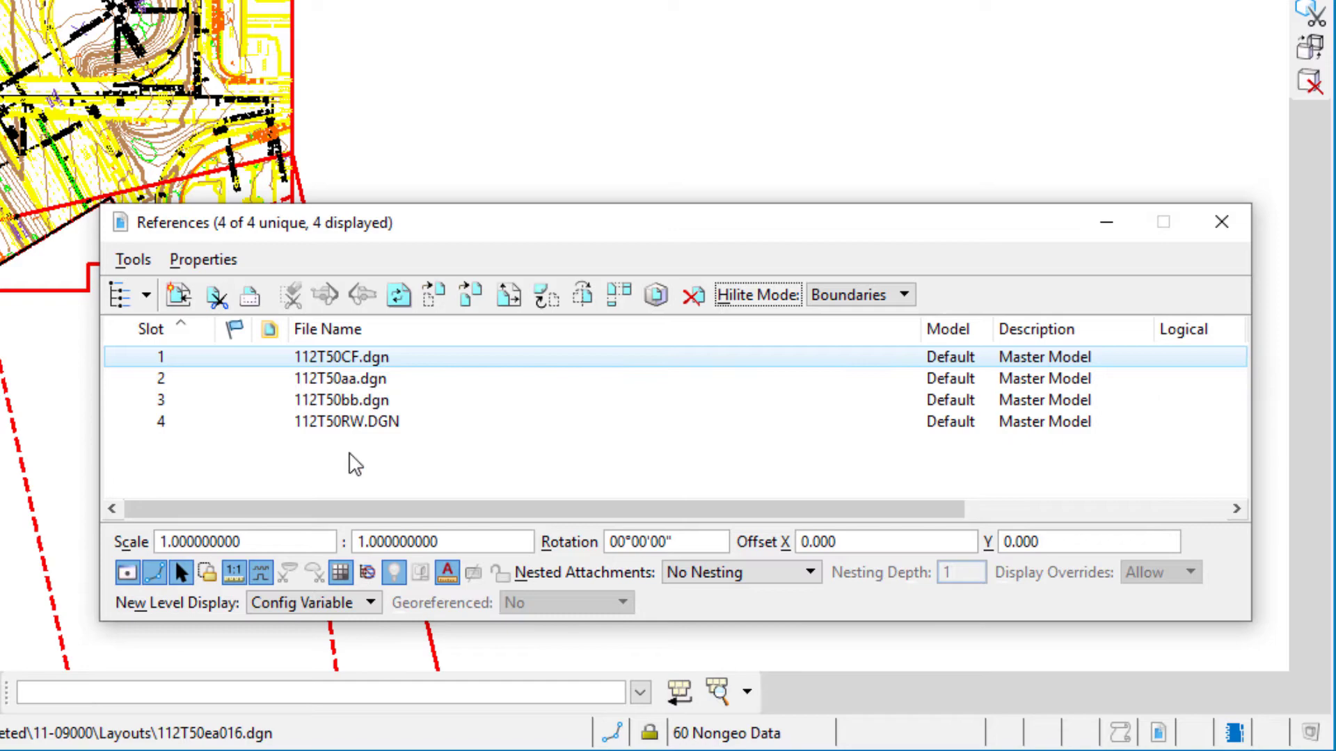
left_click(181, 296)
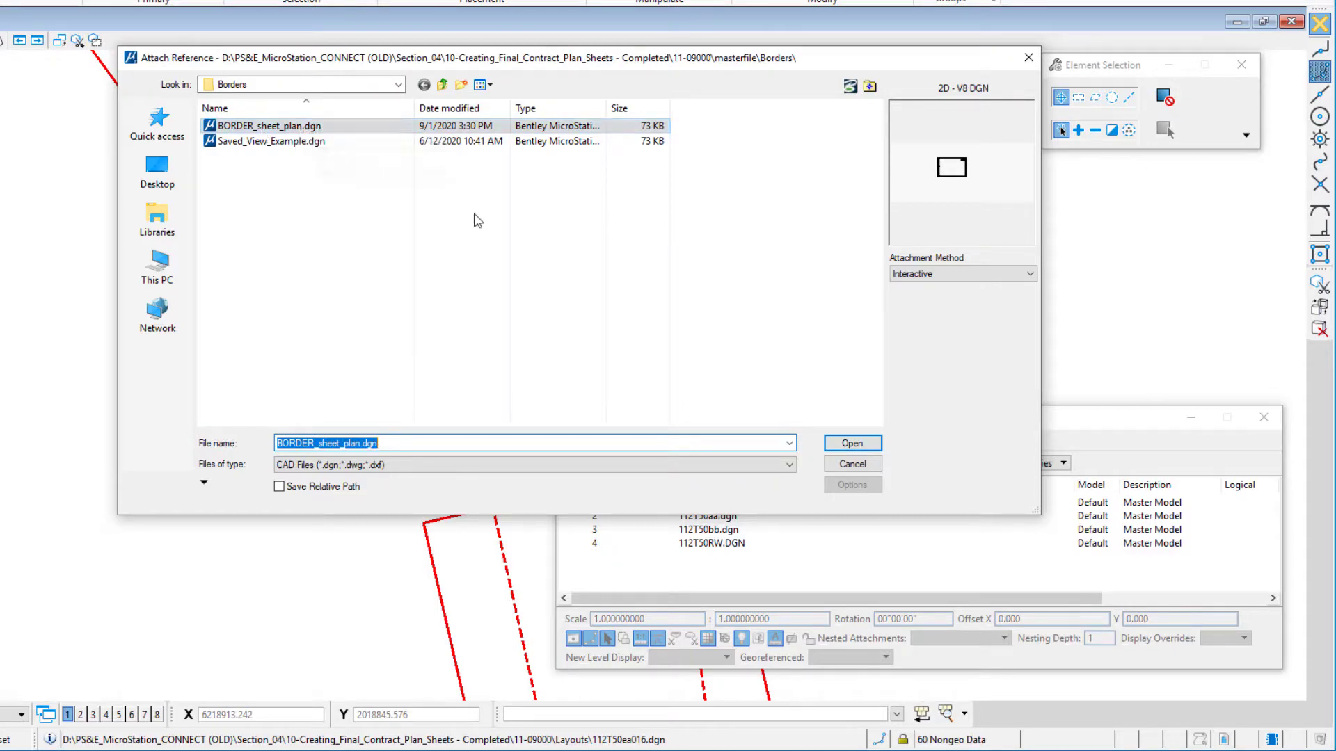
left_click(852, 443)
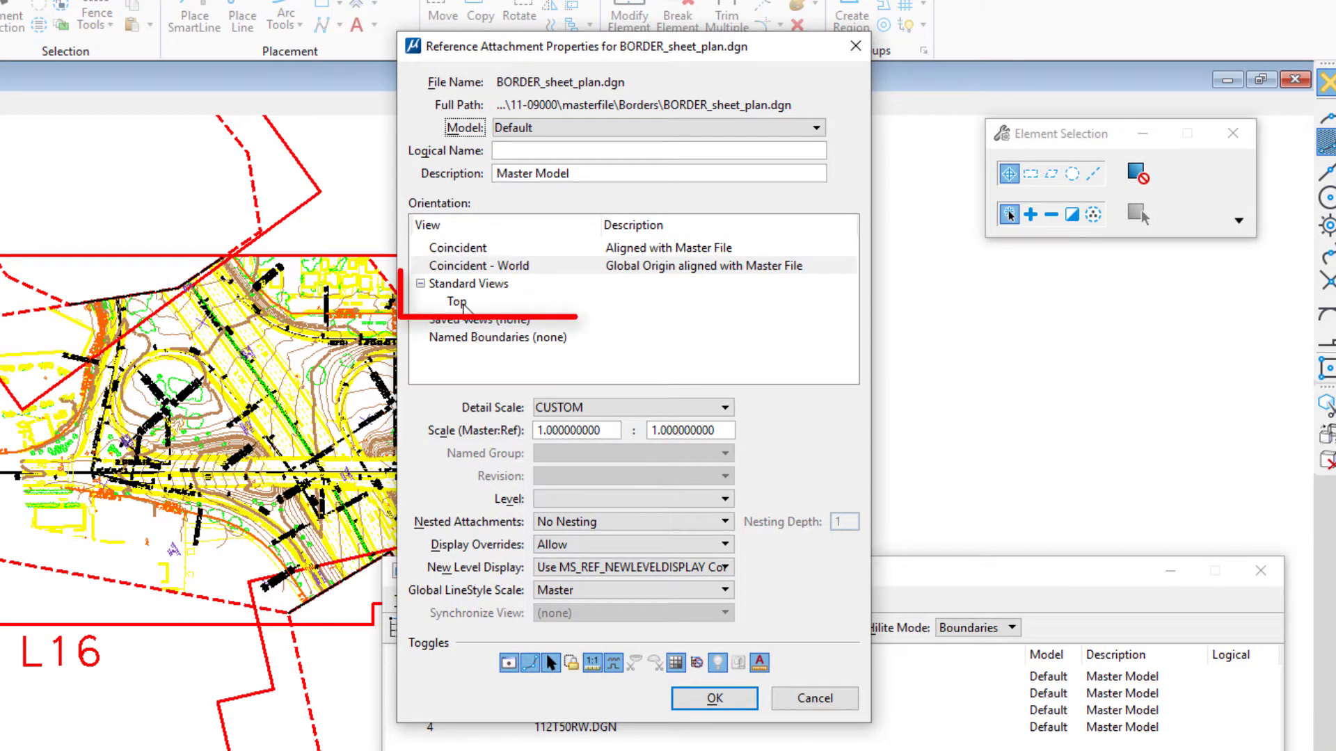
Step: Orient the BORDER_sheet_plan.dgn attachment to the Top standard view and accept it
left_click(468, 304)
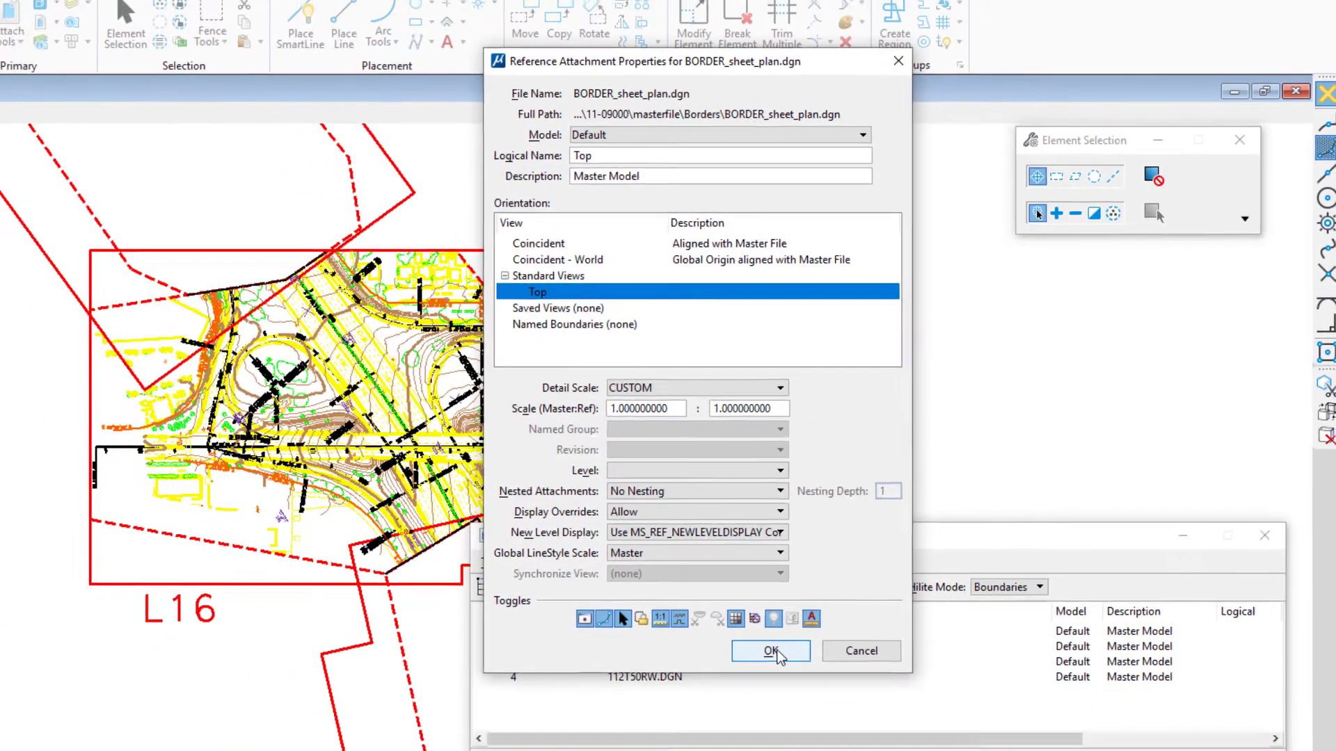
left_click(717, 699)
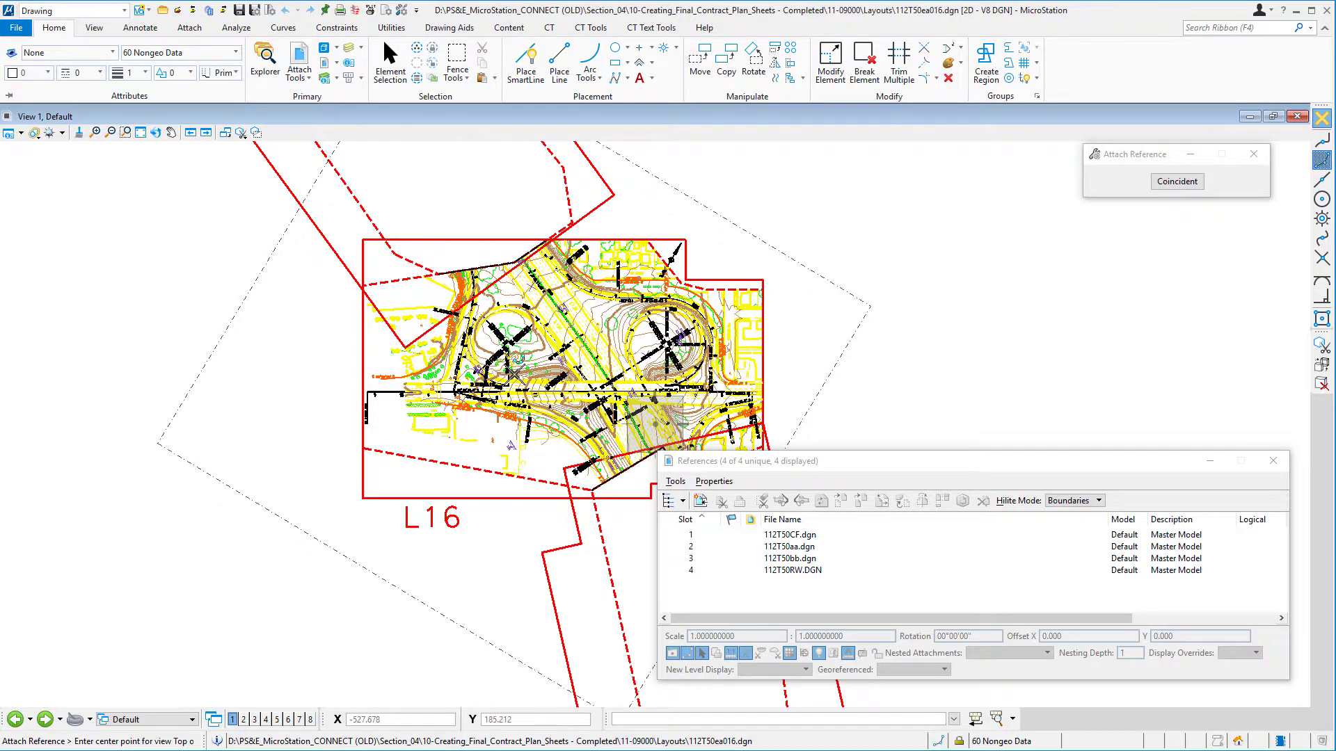
Step: Place the border reference, then move it by its lower-left corner onto the L16 sheet
left_click(480, 404)
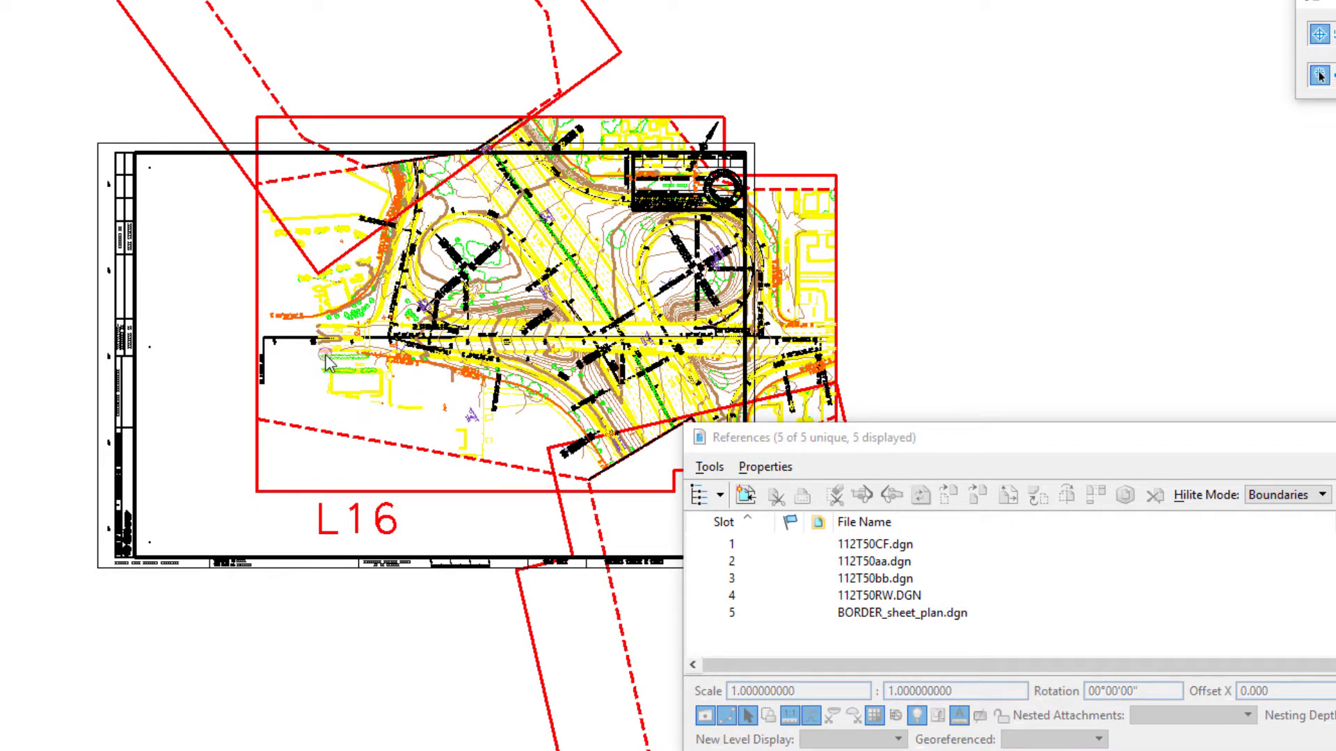
left_click(898, 613)
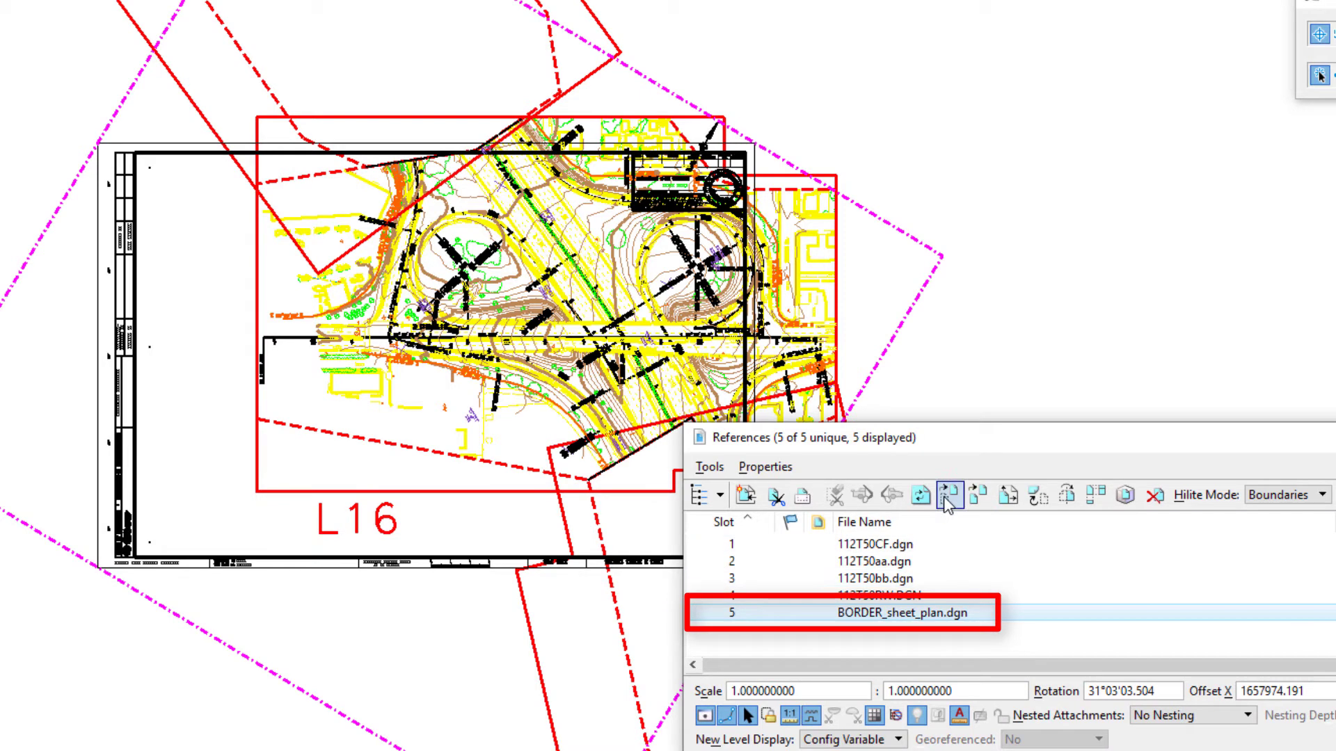
left_click(949, 498)
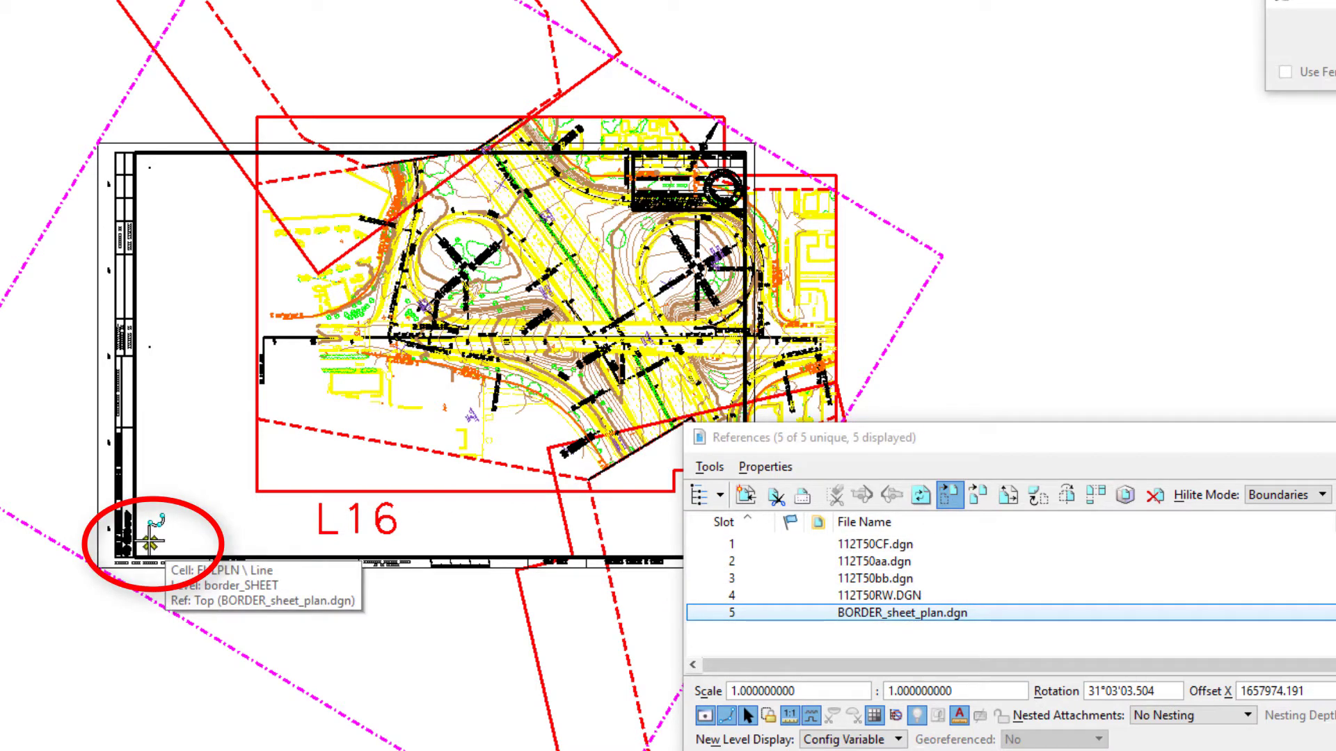
left_click(151, 545)
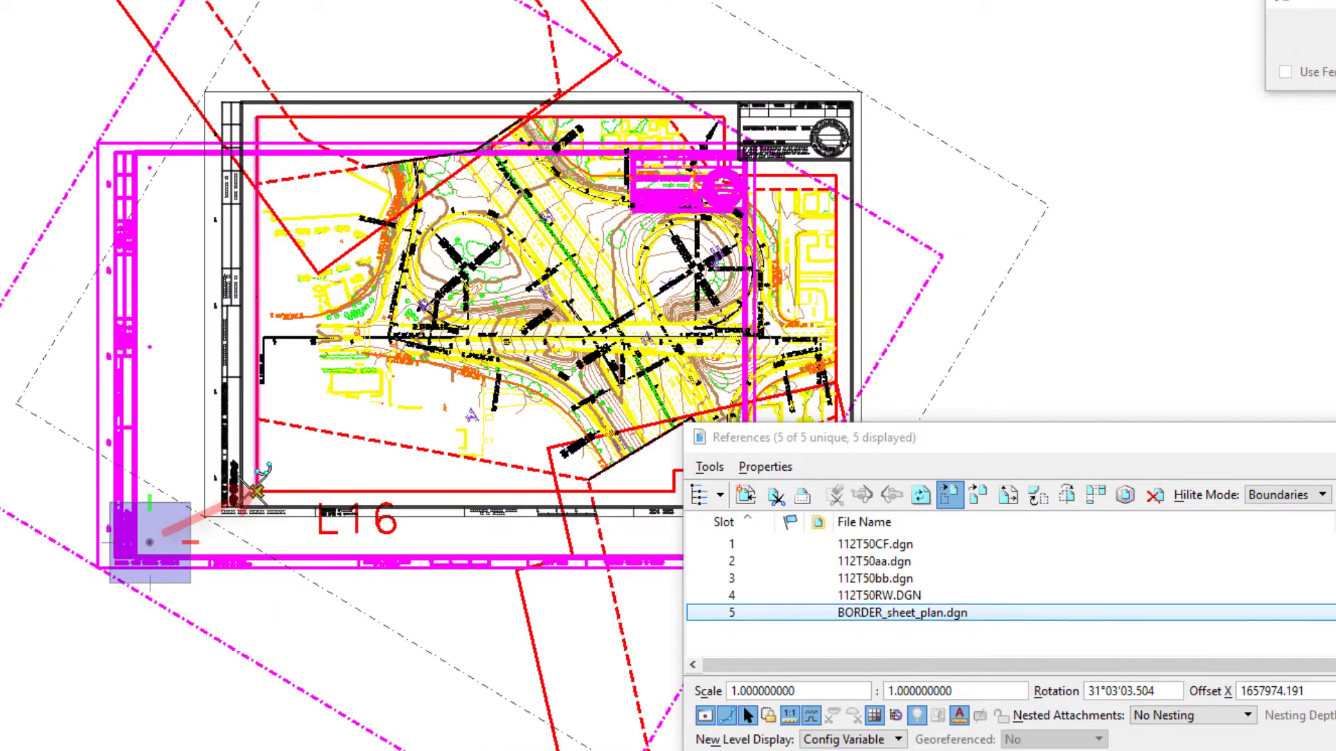
left_click(257, 491)
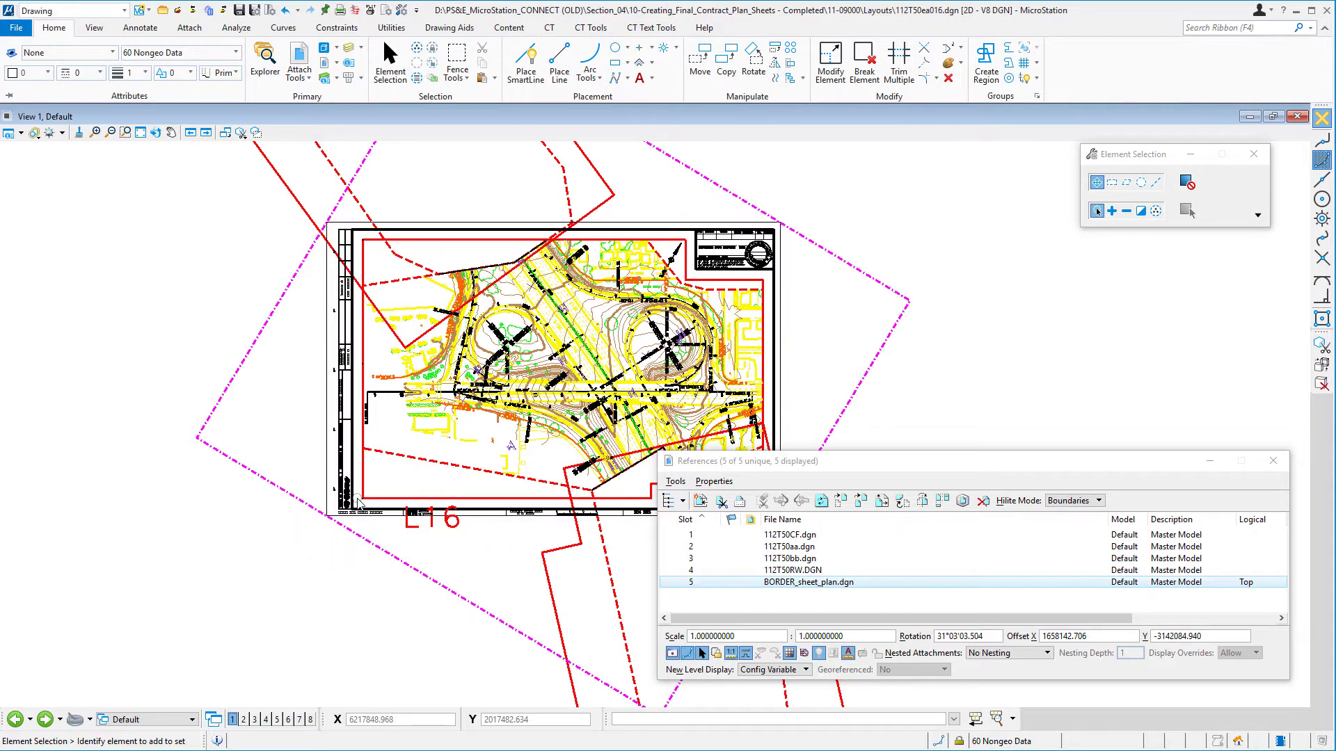
Step: Detach the BORDER_sheet_plan.dgn reference and confirm the removal
left_click(983, 501)
left_click(716, 307)
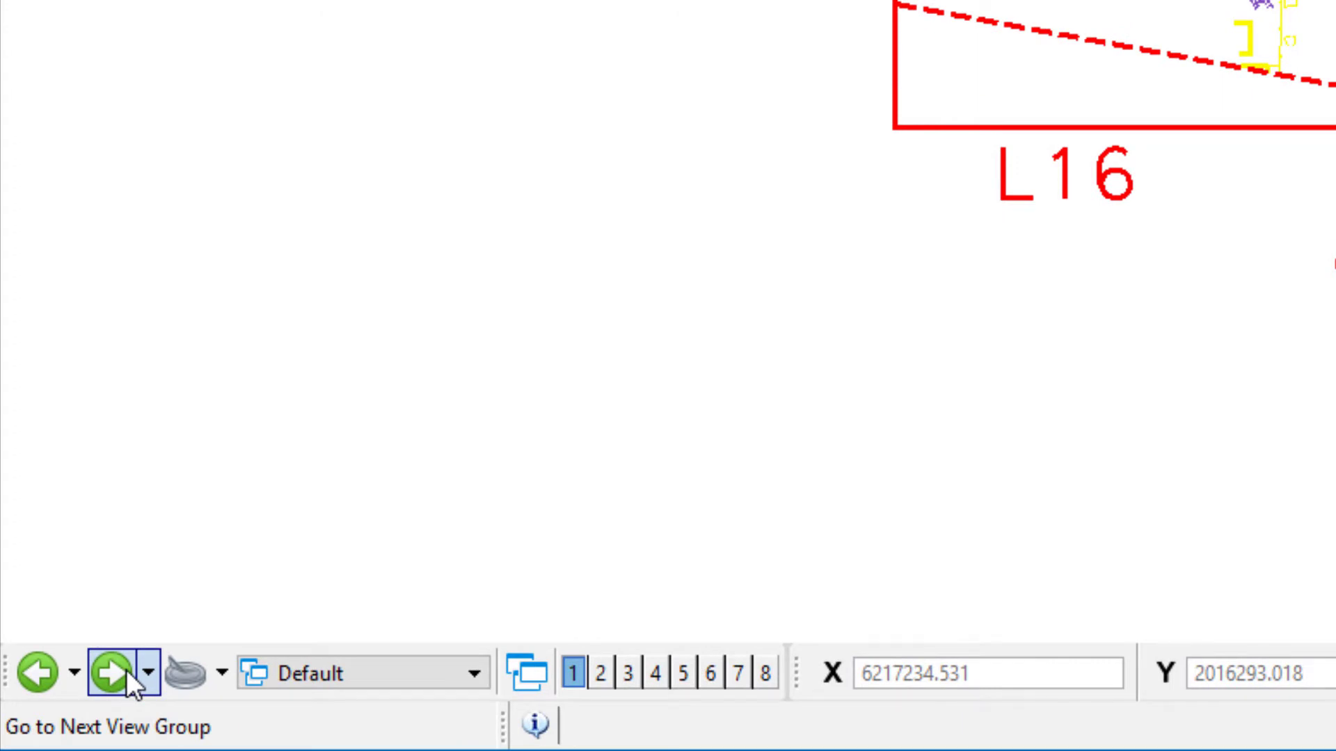
Step: Switch to the BORDER_sheet_plan.dgn view group and tentative-snap to the border's lower-left corner
left_click(127, 669)
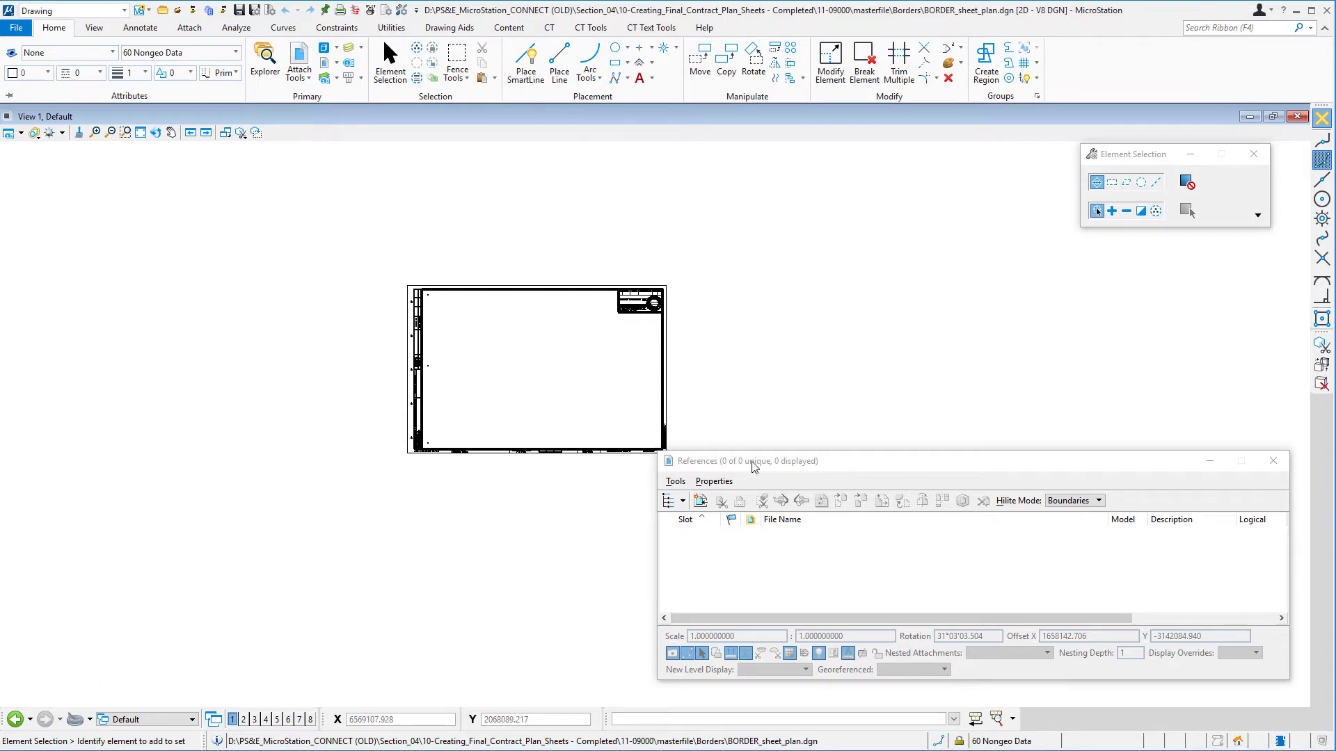
left_click(1273, 461)
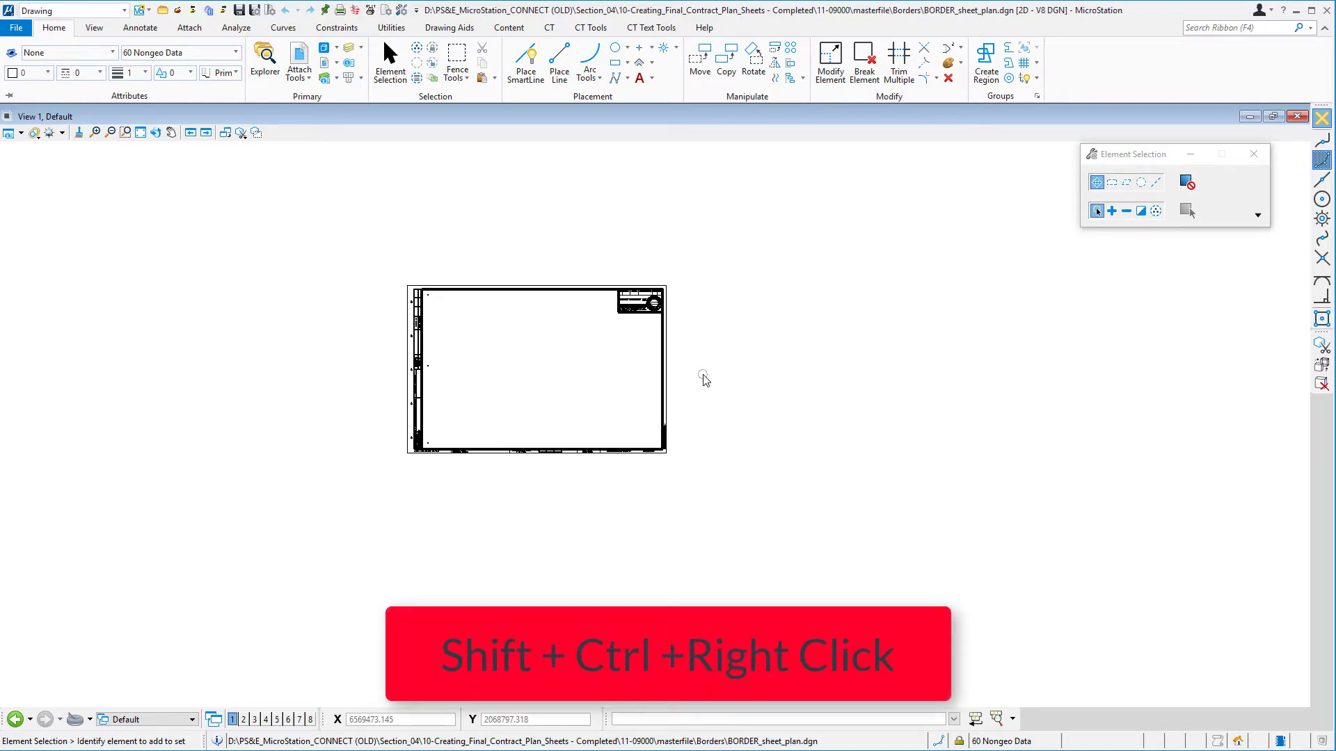
right_click(704, 379, "ctrl+shift")
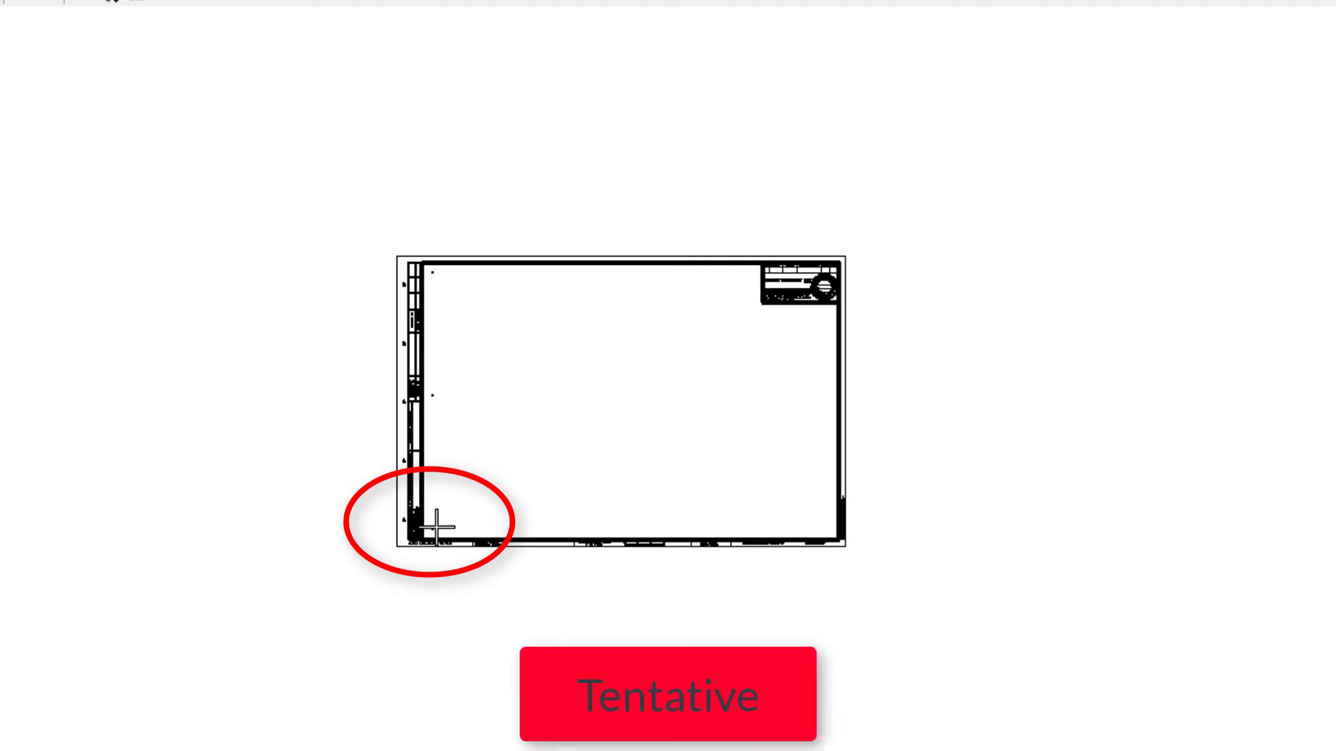
middle_click(438, 528)
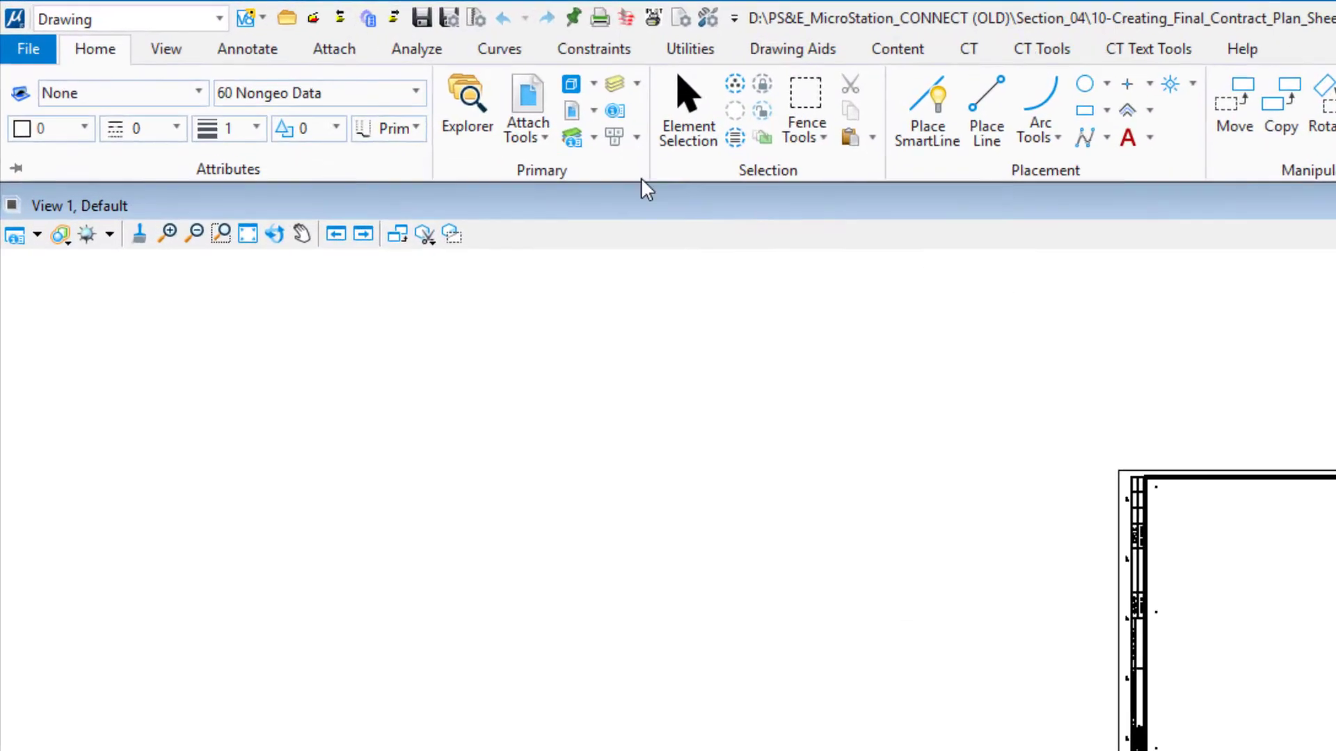
Step: Create saved view 'LLC' described 'Lower Left Corner' and confirm it in the Saved Views list
left_click(189, 55)
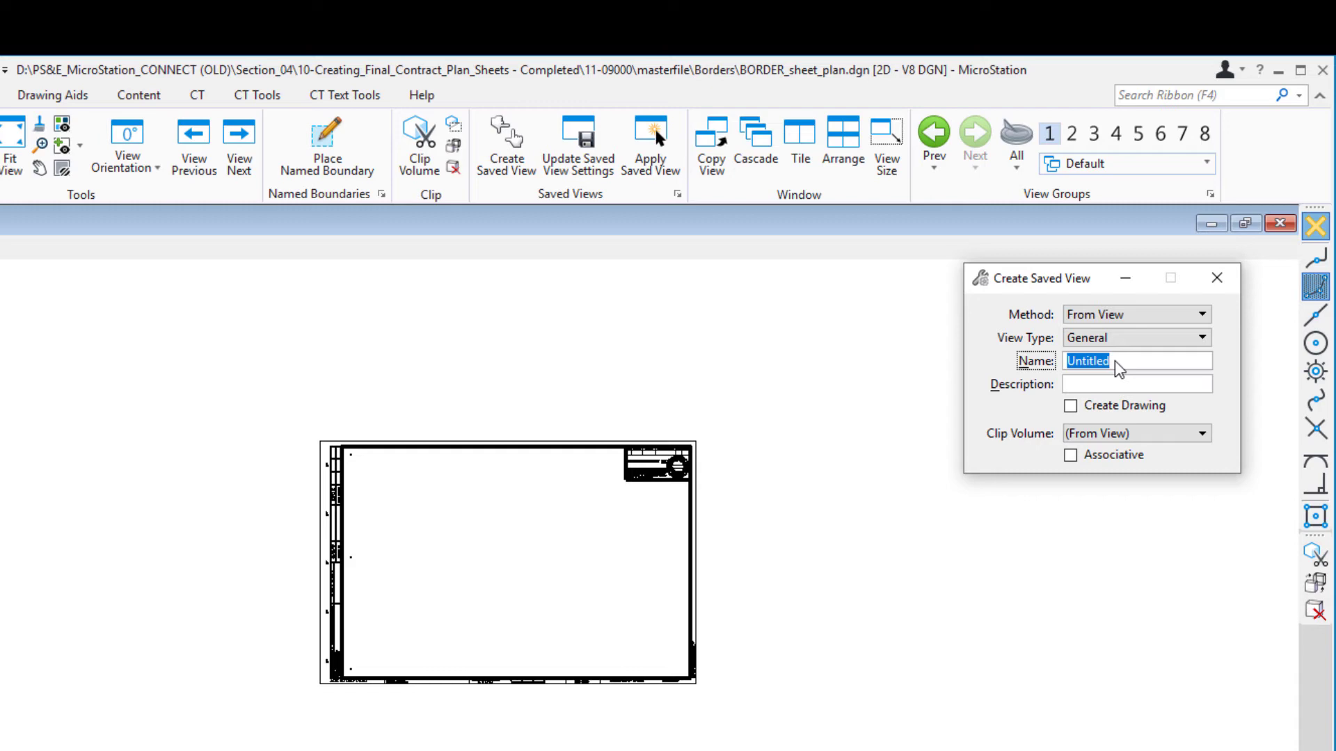
type("LLC")
key("Tab")
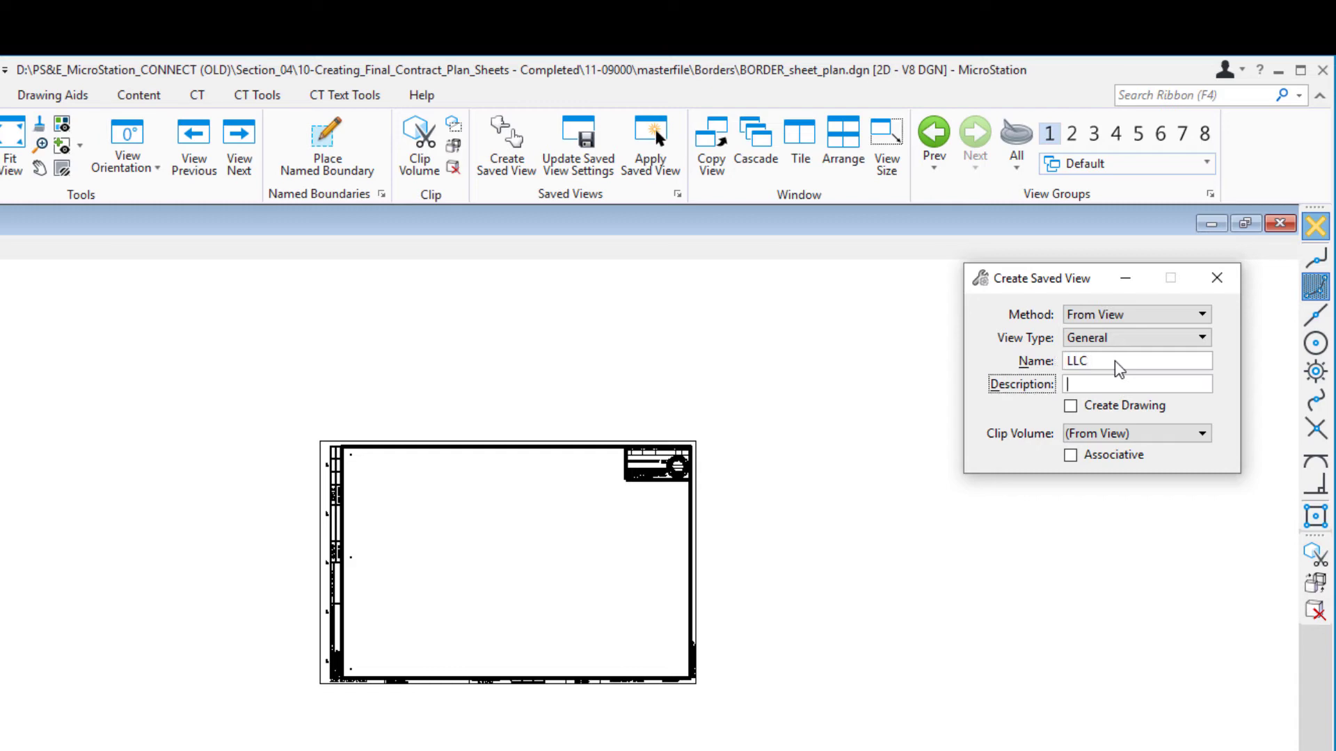
type("Lower Left Corner")
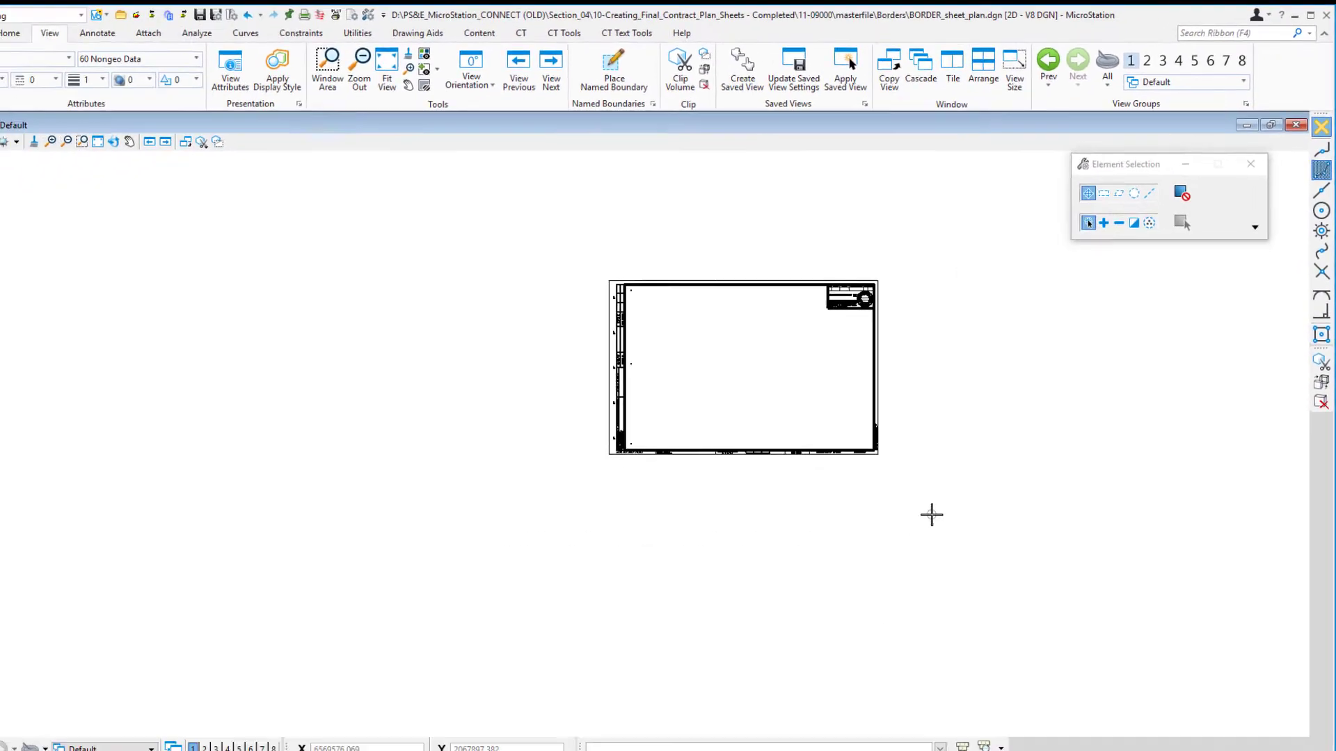
left_click(802, 719)
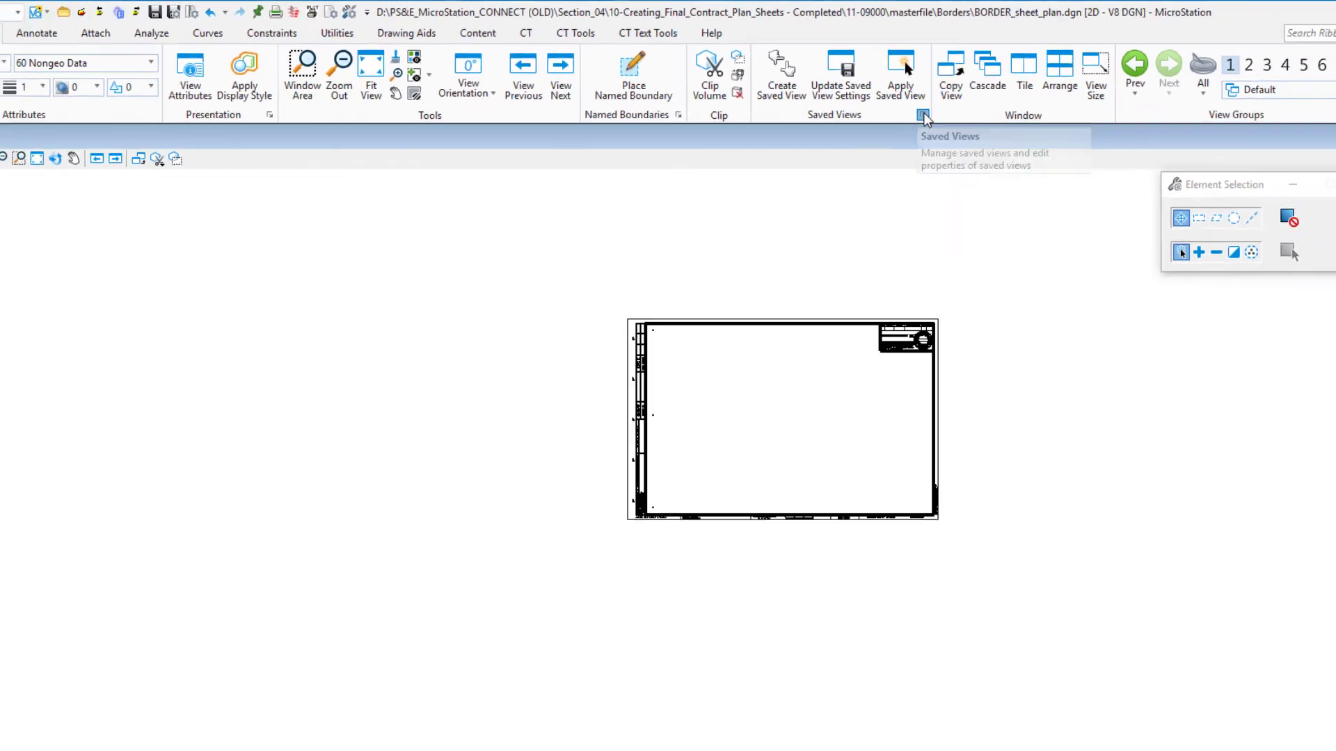
left_click(923, 115)
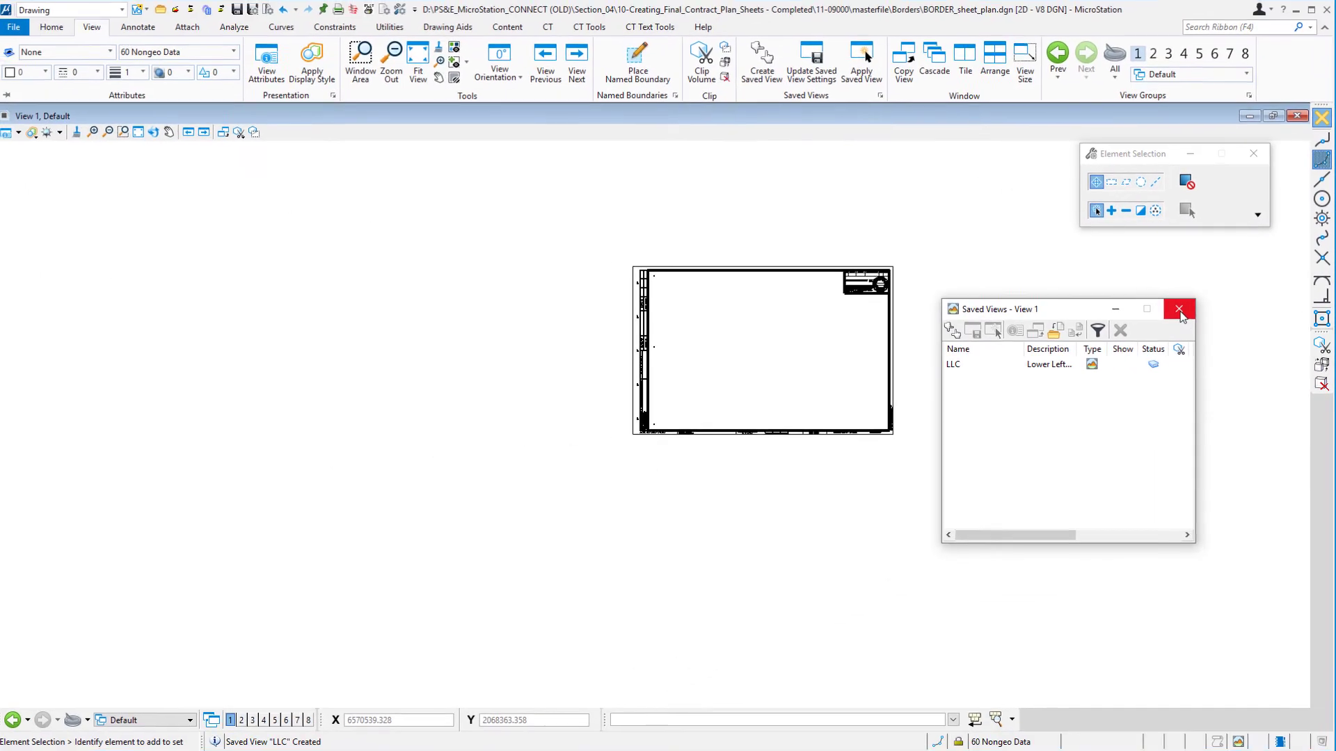
left_click(1179, 310)
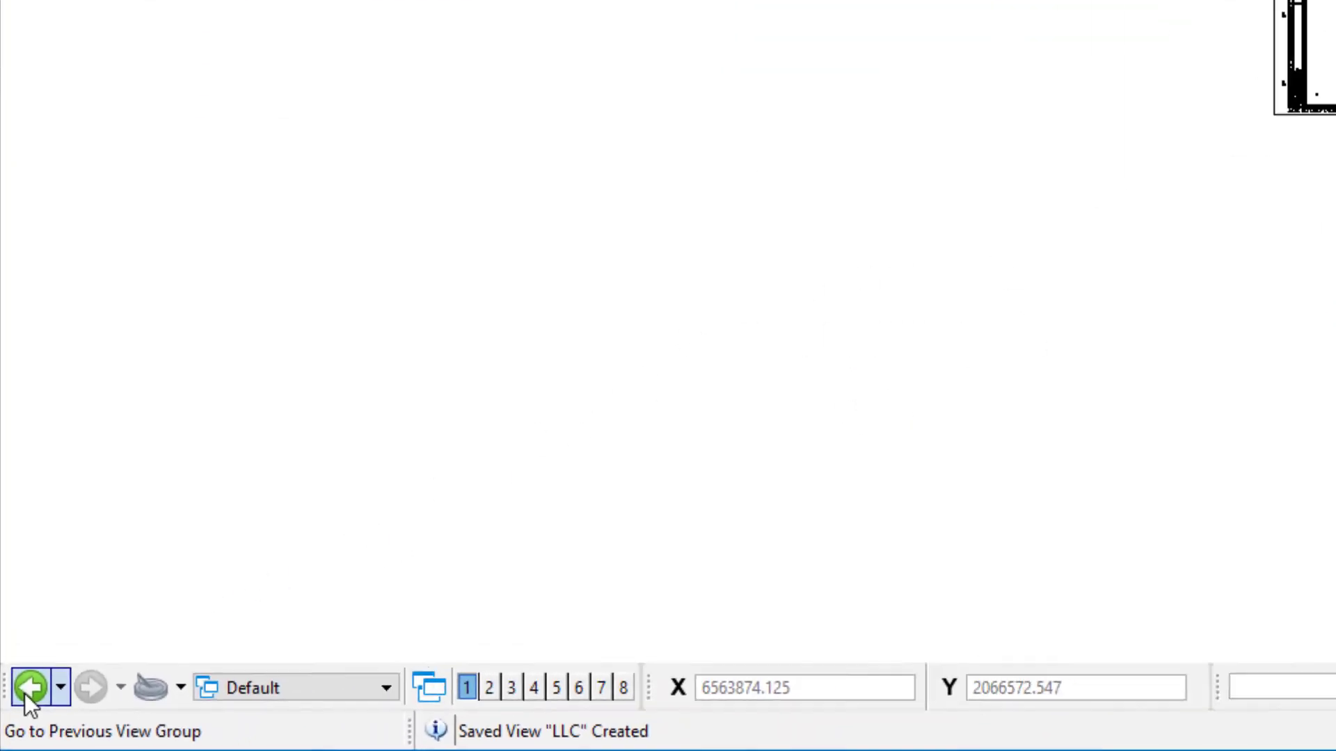
Step: Back in 112T50ea016.dgn, start attaching BORDER_sheet_plan.dgn through Home > Attach Tools > References
left_click(36, 668)
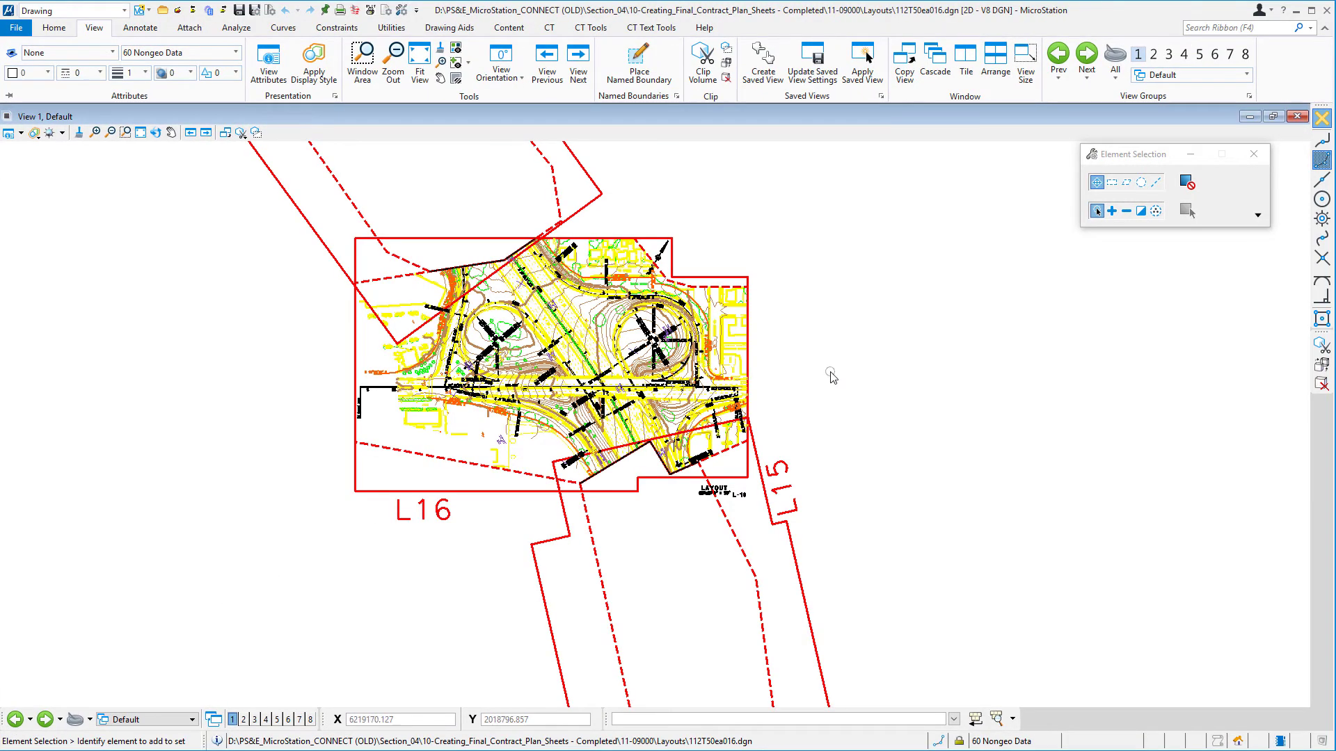
left_click(54, 28)
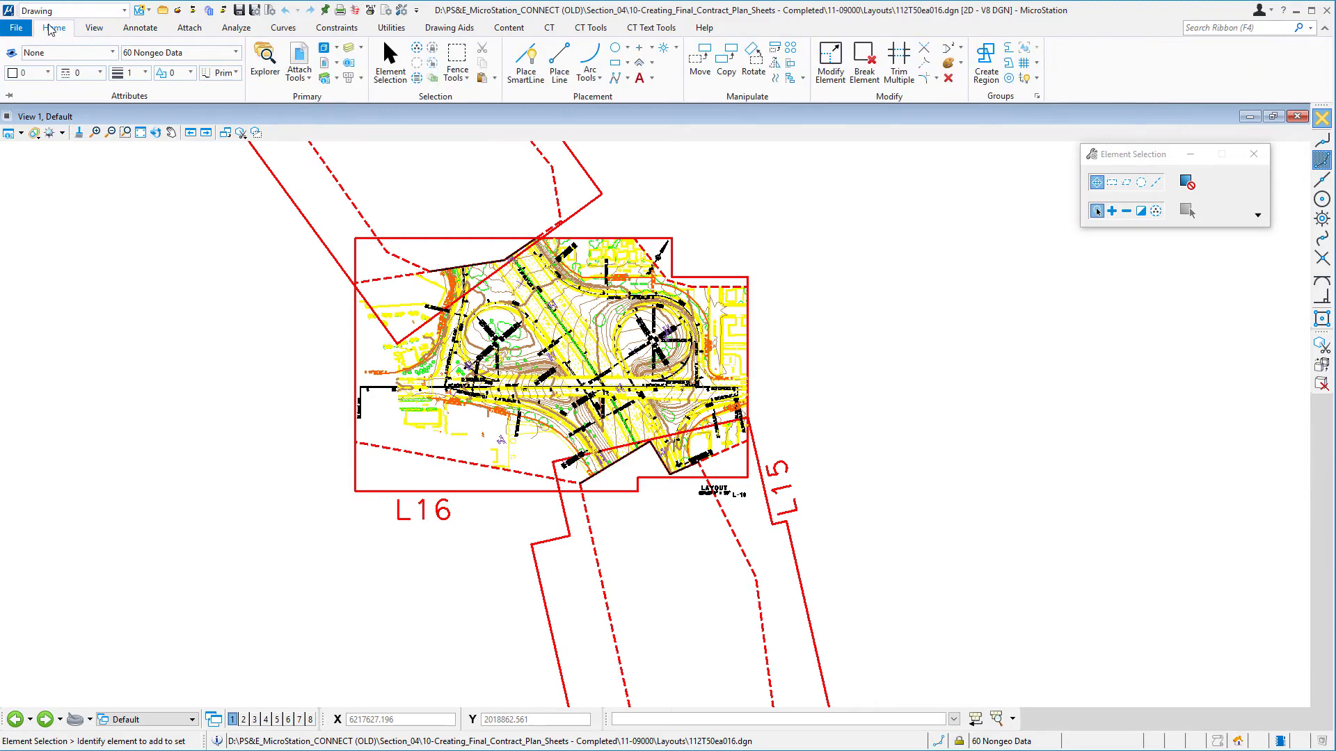
left_click(299, 73)
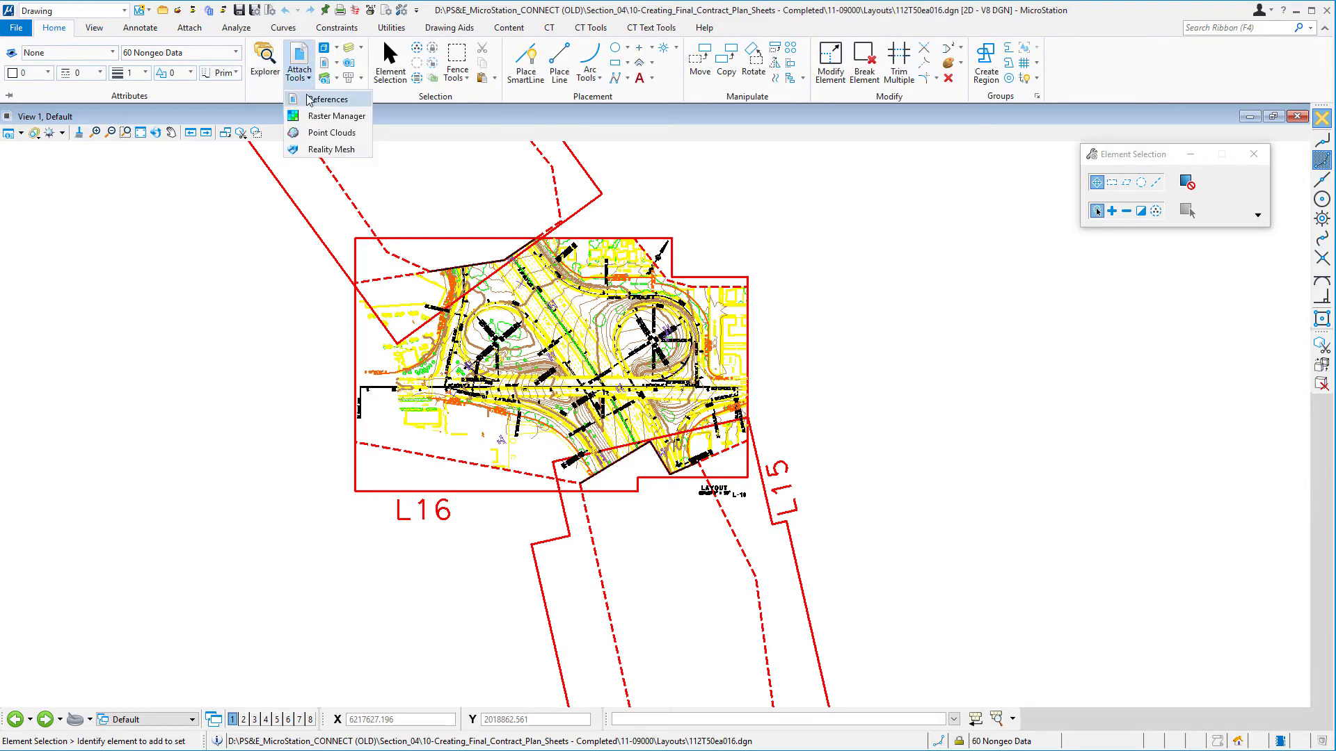
left_click(309, 100)
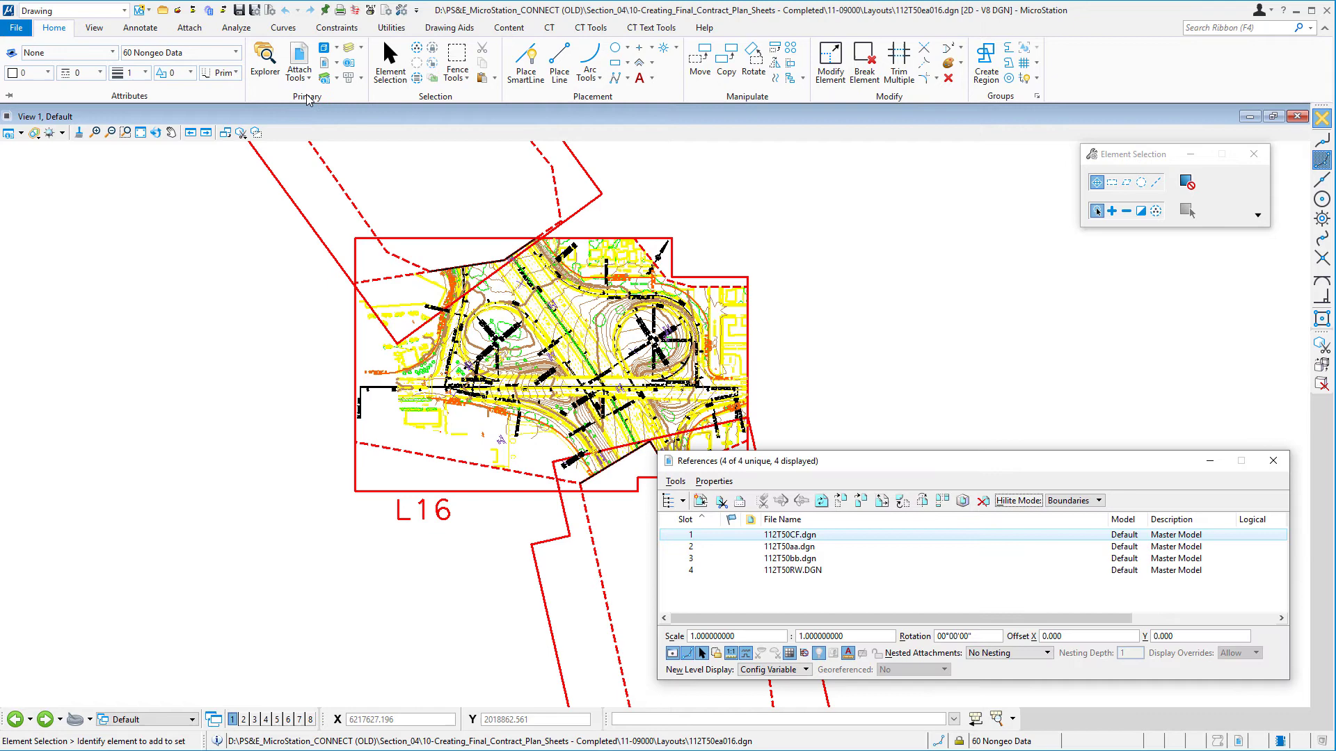
left_click(700, 502)
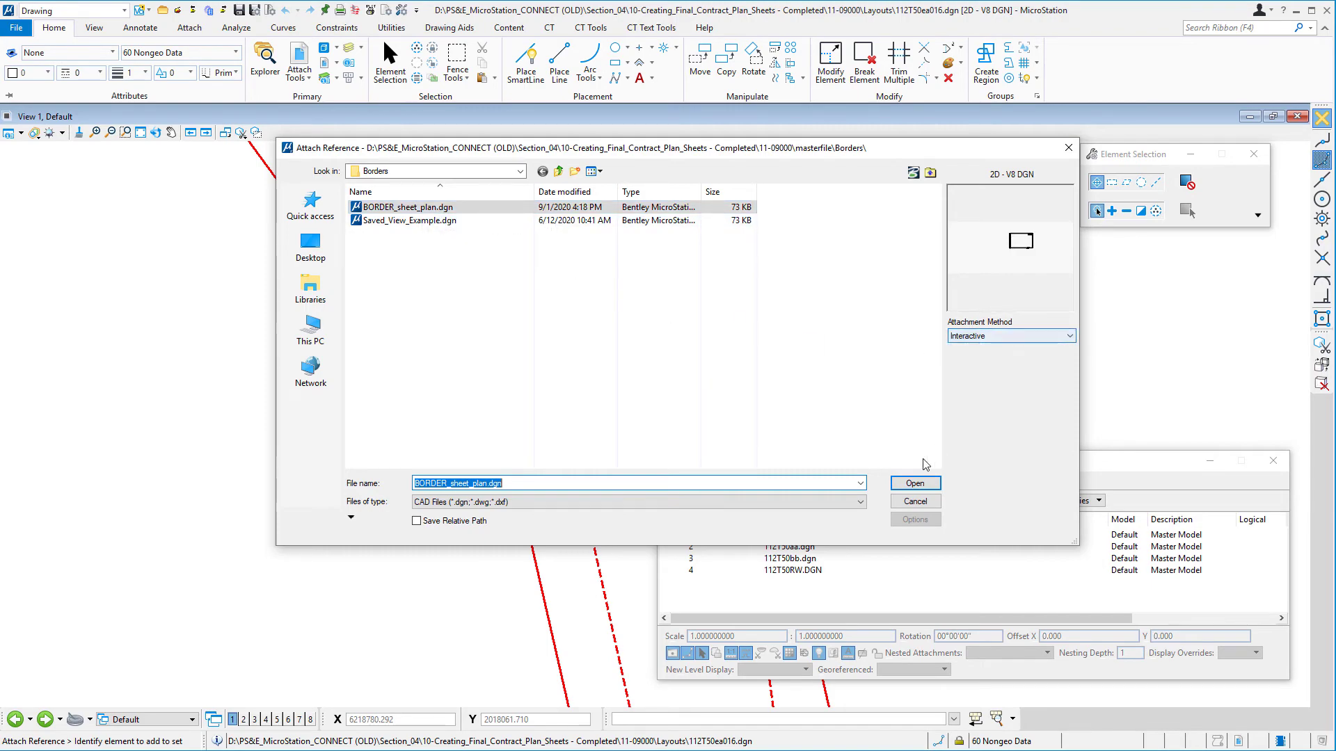
Step: Open BORDER_sheet_plan.dgn and attach it oriented by the LLC saved view
left_click(915, 485)
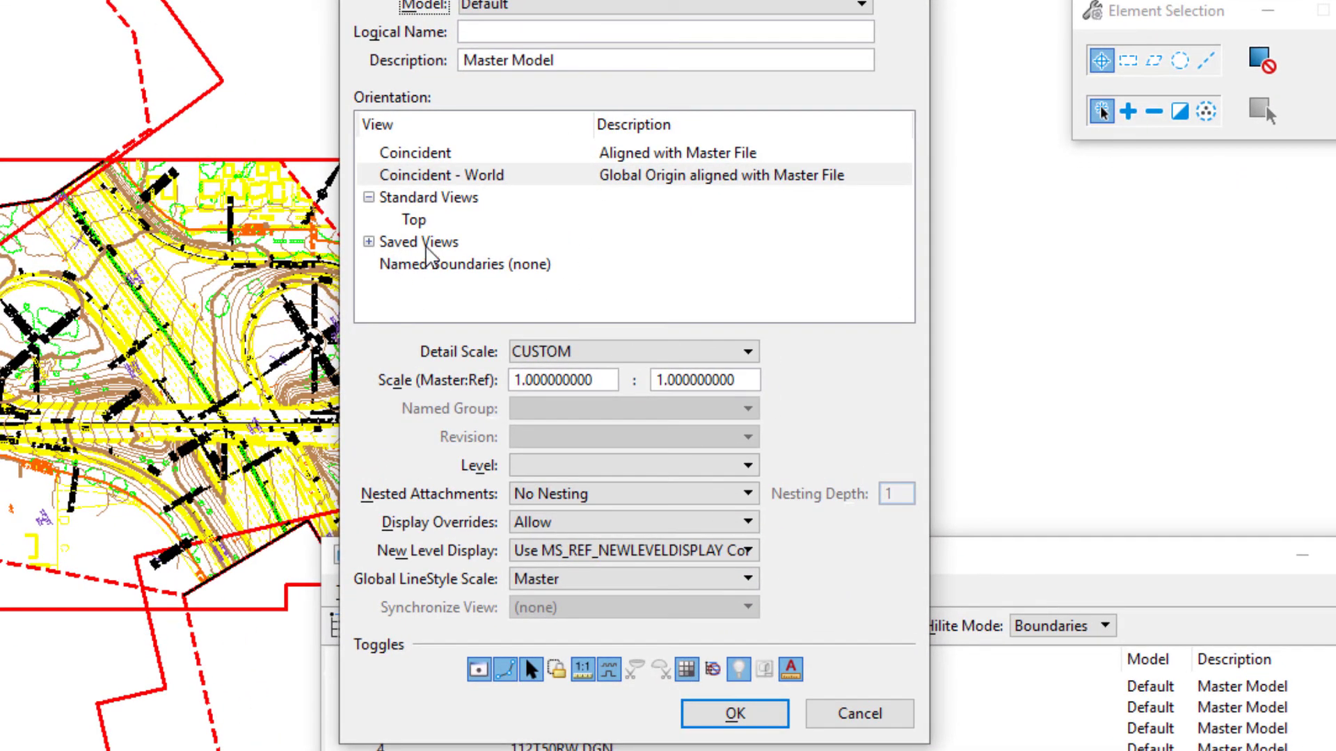
left_click(369, 241)
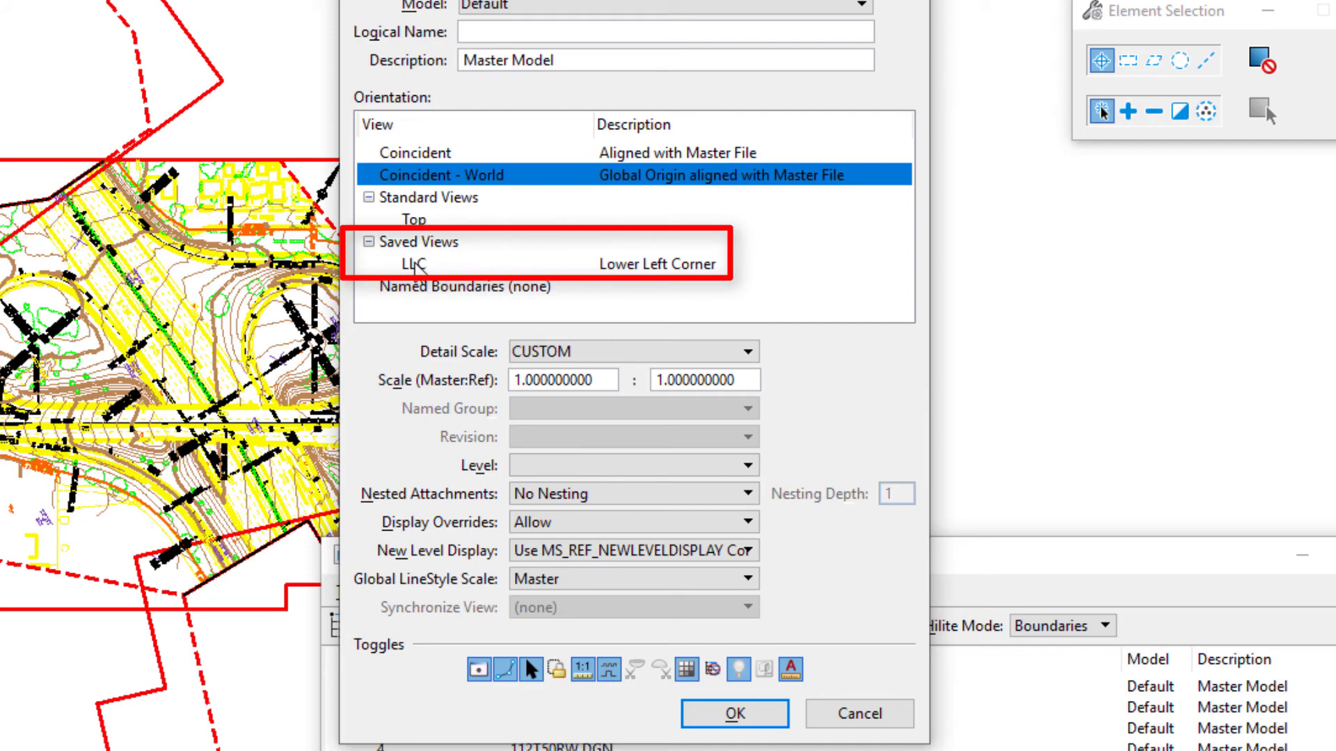
left_click(416, 266)
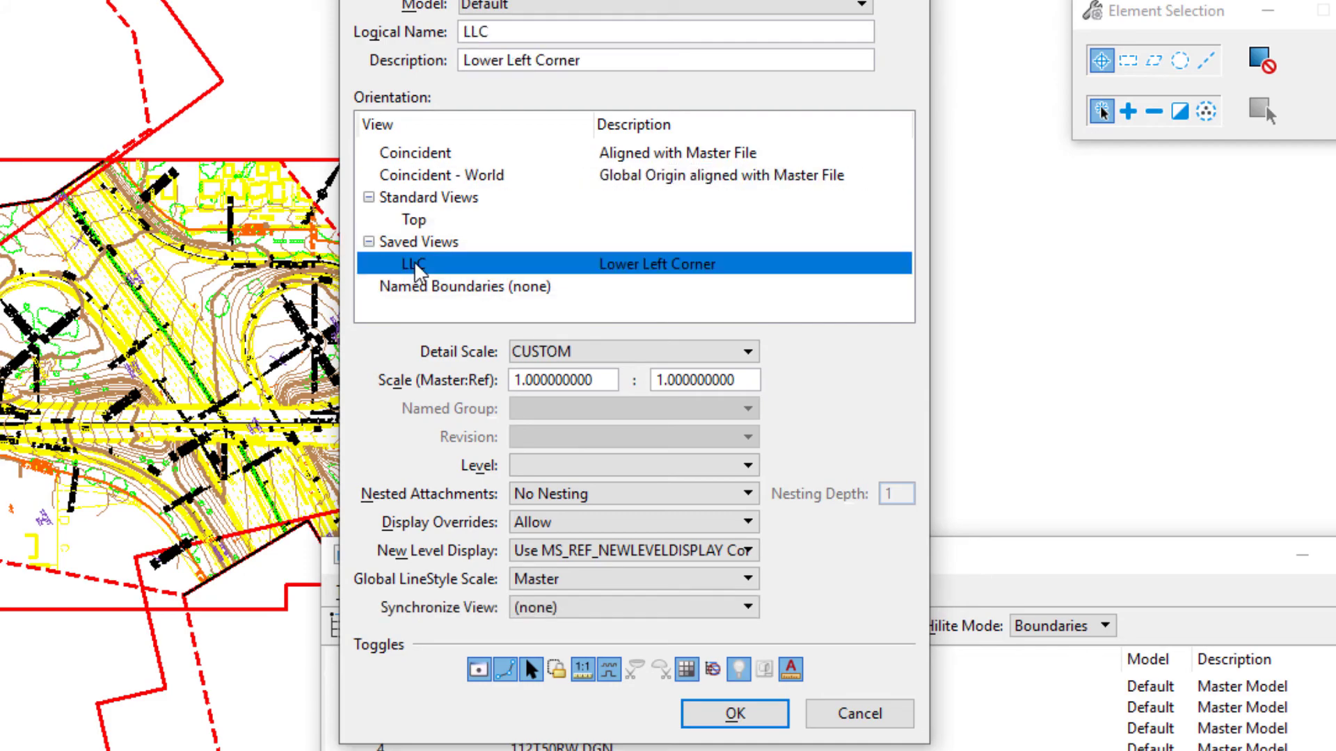
left_click(736, 714)
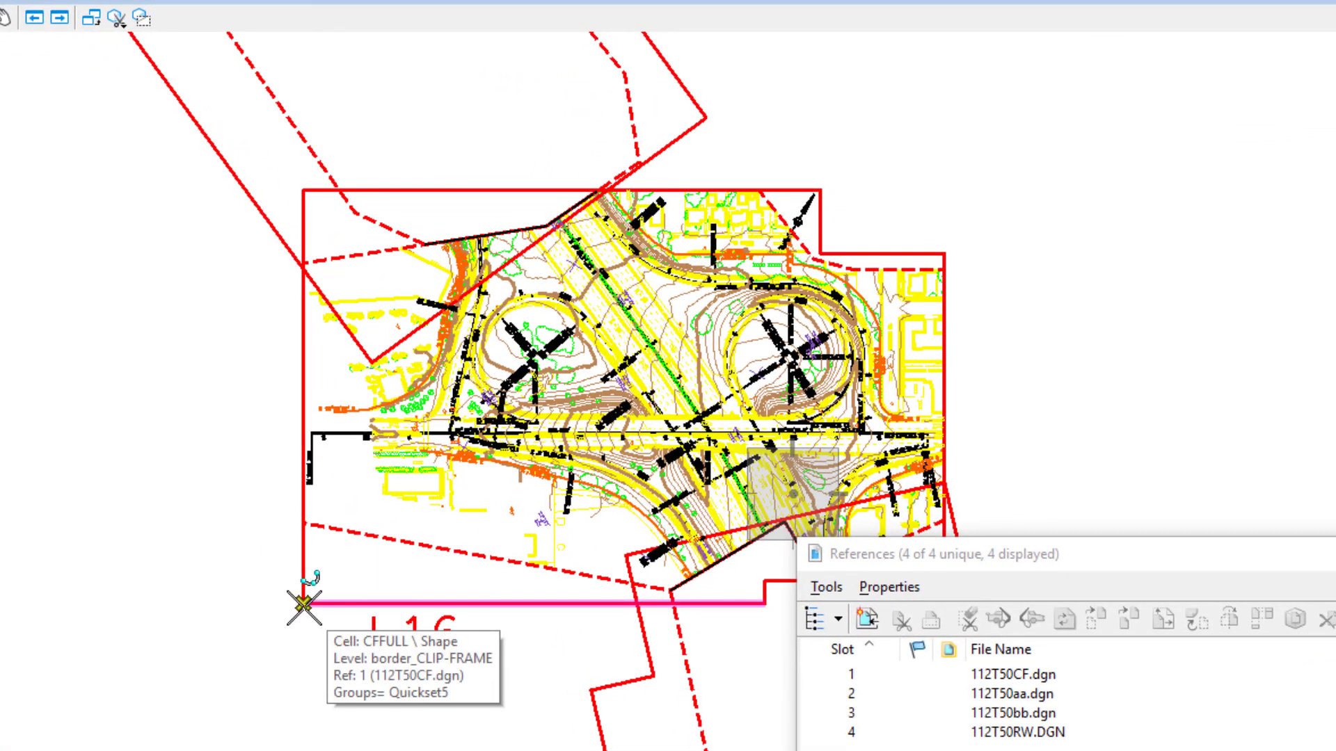
Step: Place the border reference on the lower-left corner of the L16 clip frame
left_click(303, 606)
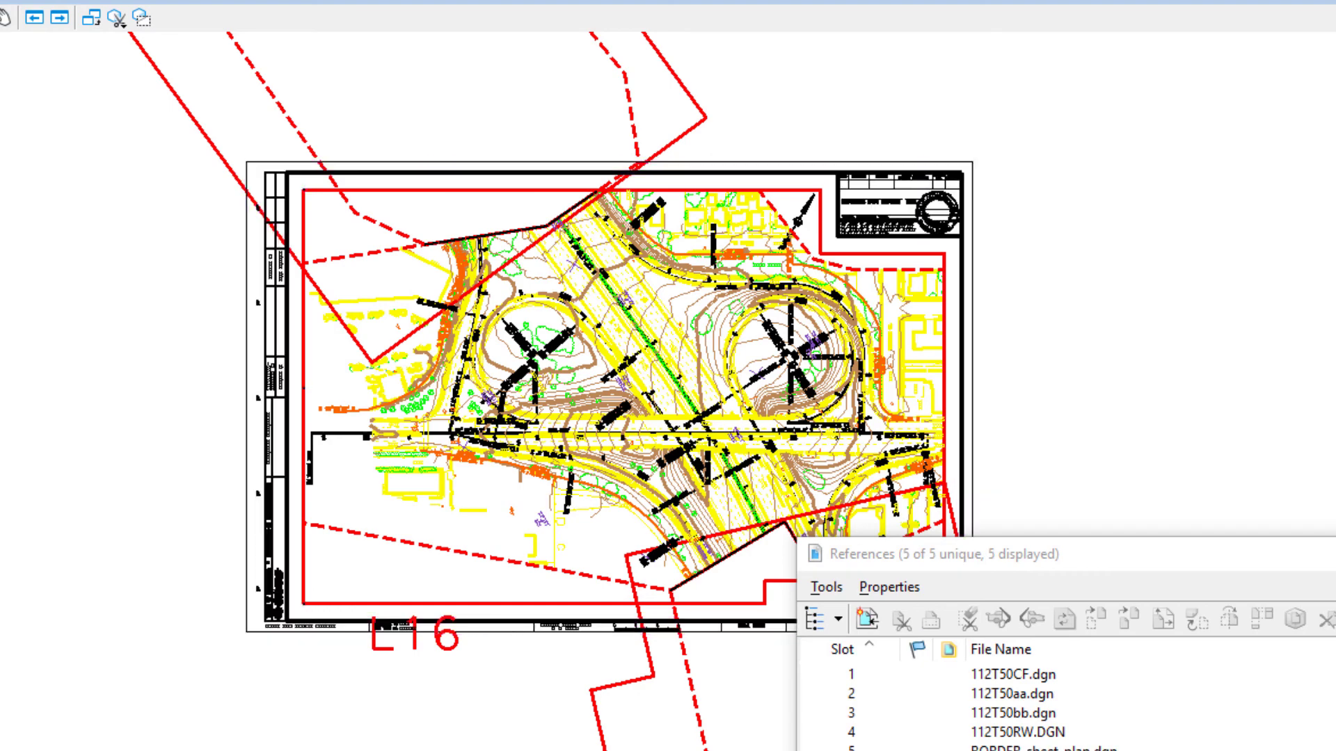